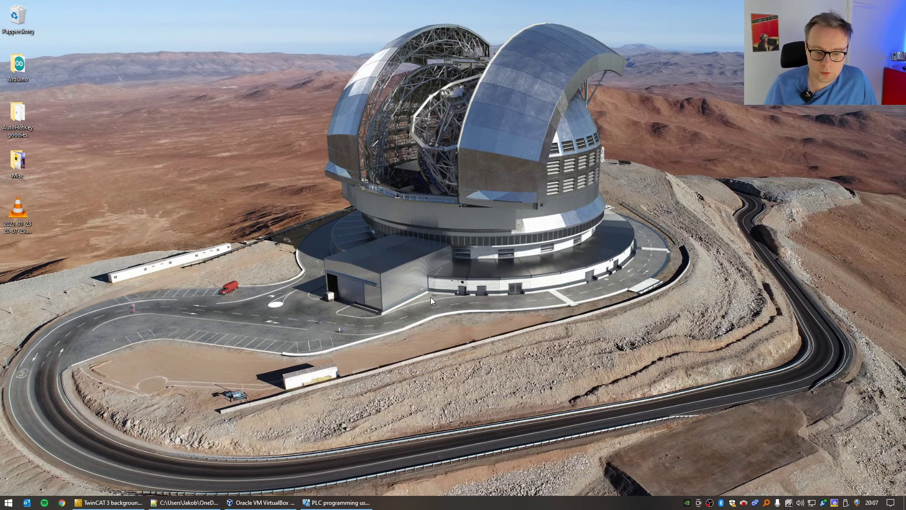
# Step: Switch to VirtualBox Manager and review the memory and processor settings of the PLC programming using TwinCAT tutorial VM
pyautogui.click(261, 503)
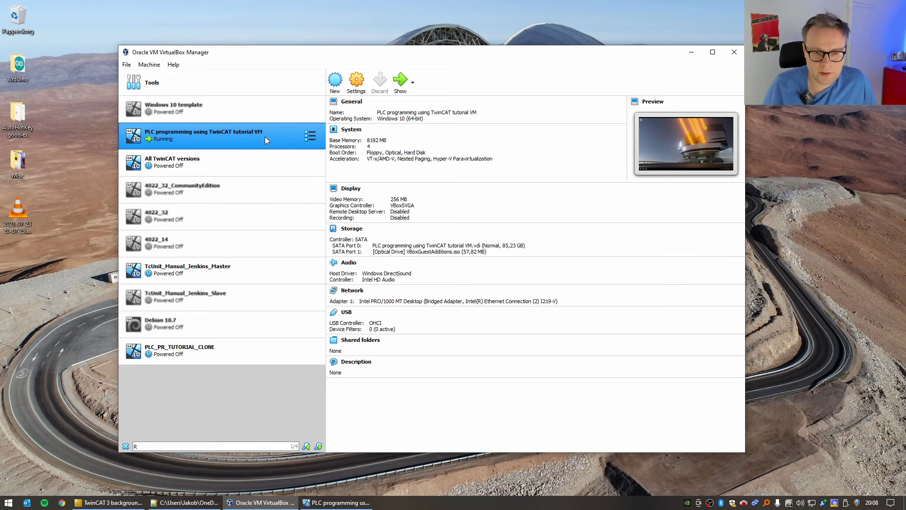
pyautogui.click(356, 81)
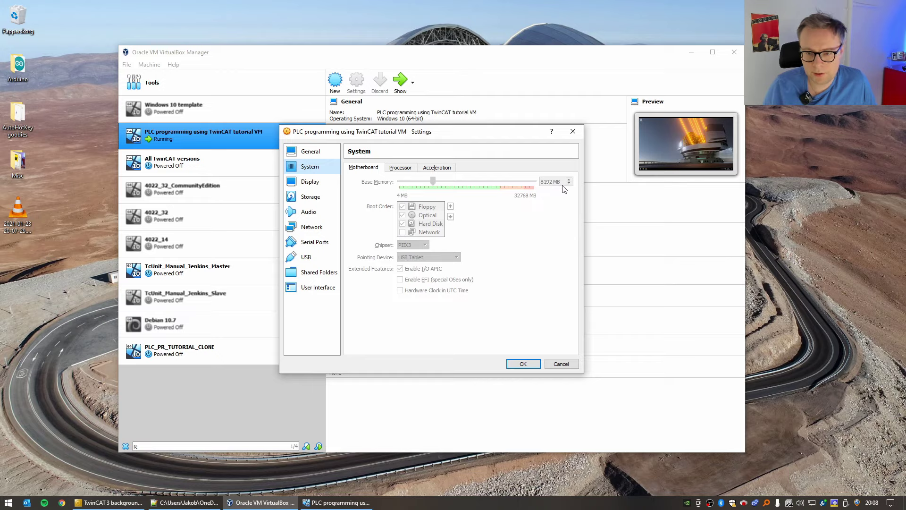
pyautogui.click(402, 169)
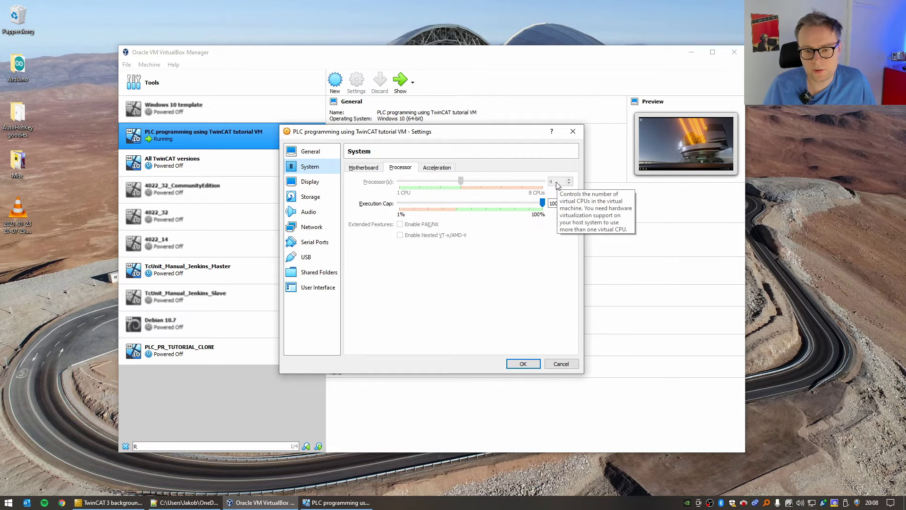
pyautogui.click(363, 167)
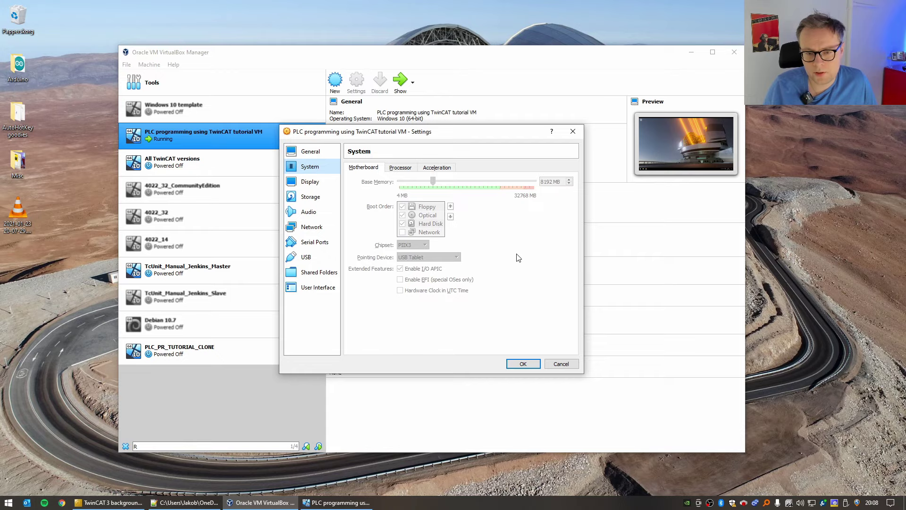
pyautogui.click(561, 364)
# Step: Switch to the running tutorial VM's window and show it in full-screen mode
pyautogui.click(336, 503)
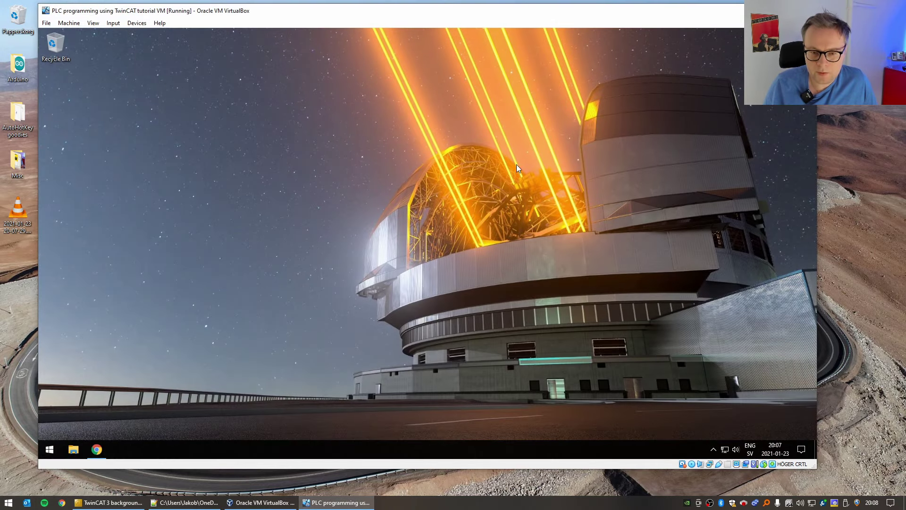
pyautogui.moveTo(494, 16); pyautogui.dragTo(524, 34)
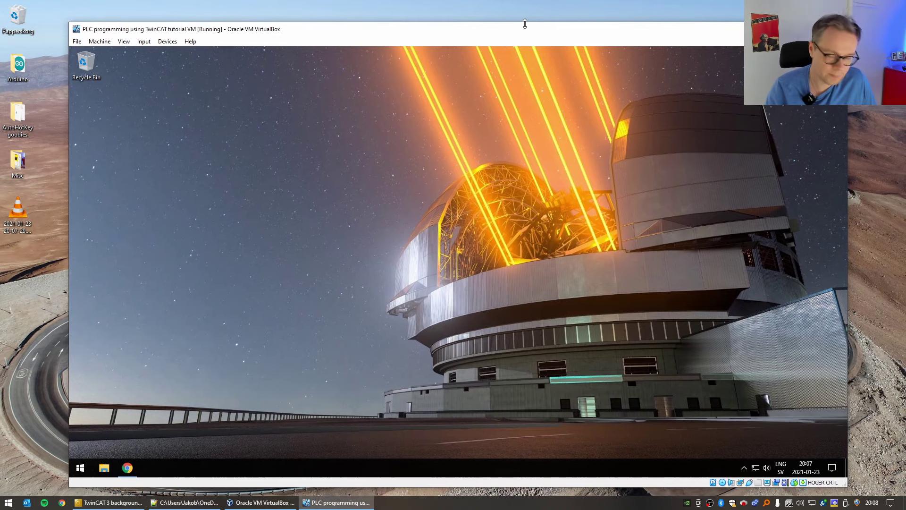
pyautogui.press('Control_R+f')
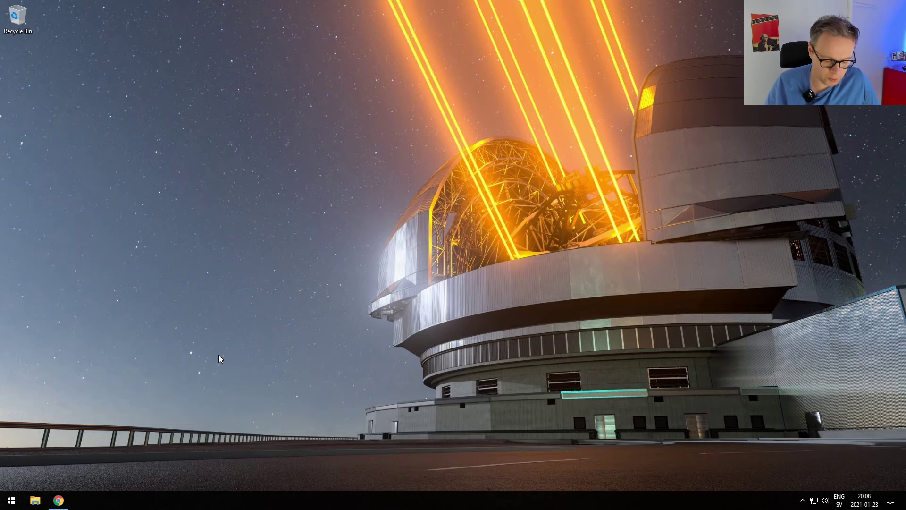
# Step: Switch to Chrome inside the VM and go to beckhoff.com
pyautogui.click(59, 500)
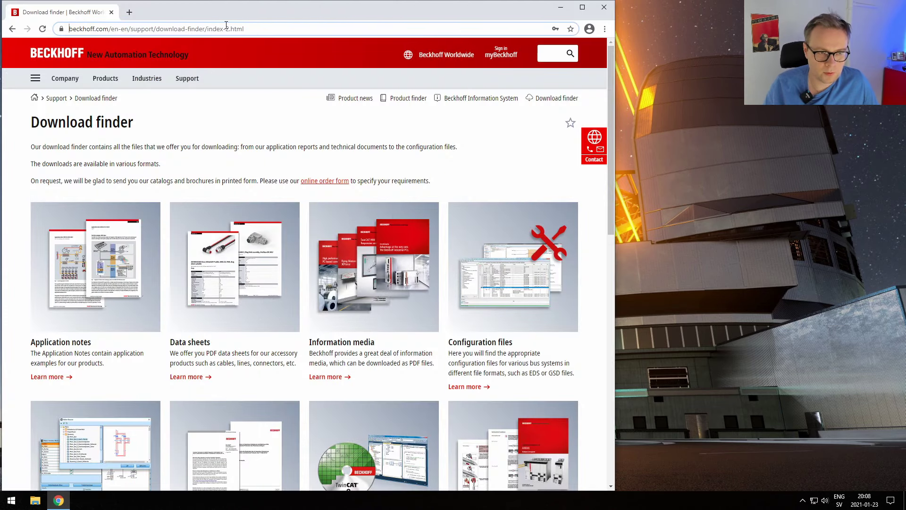
pyautogui.click(226, 28)
pyautogui.write('beckhoff.com')
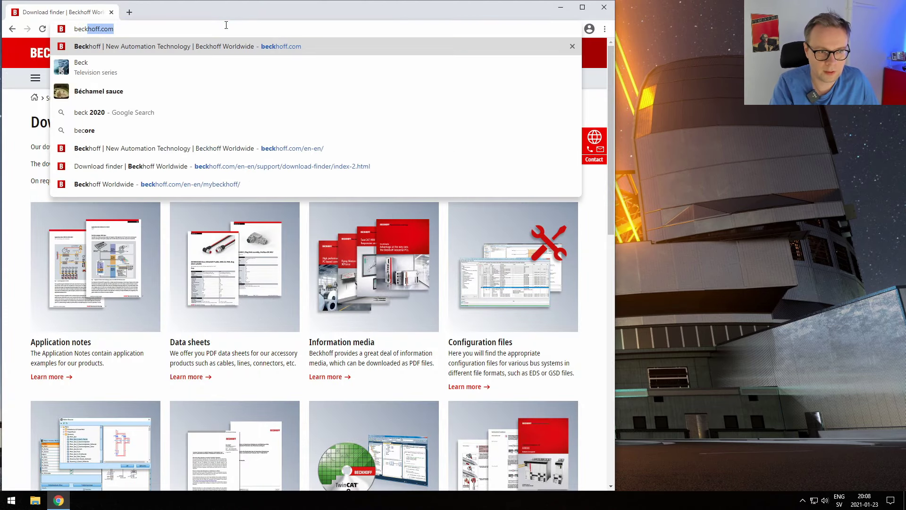
pyautogui.press('Return')
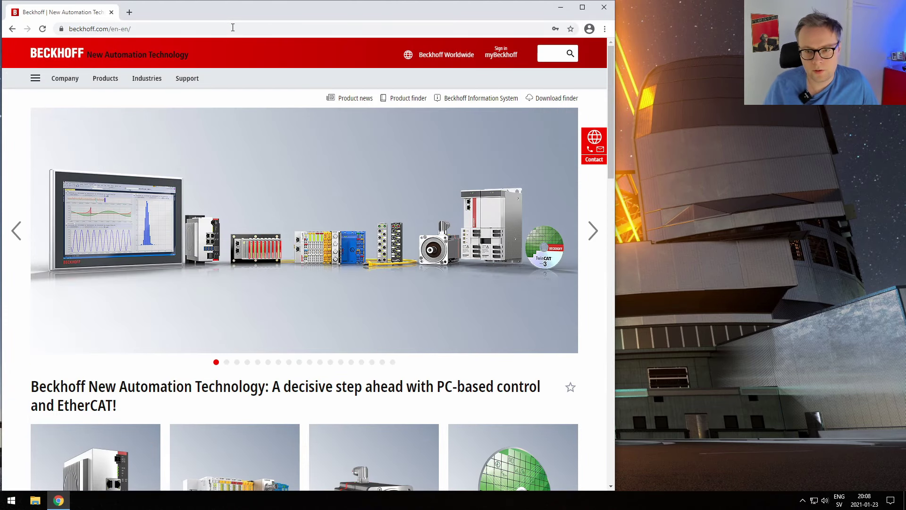
# Step: Open the Software and tools category of Beckhoff's Download finder
pyautogui.click(565, 99)
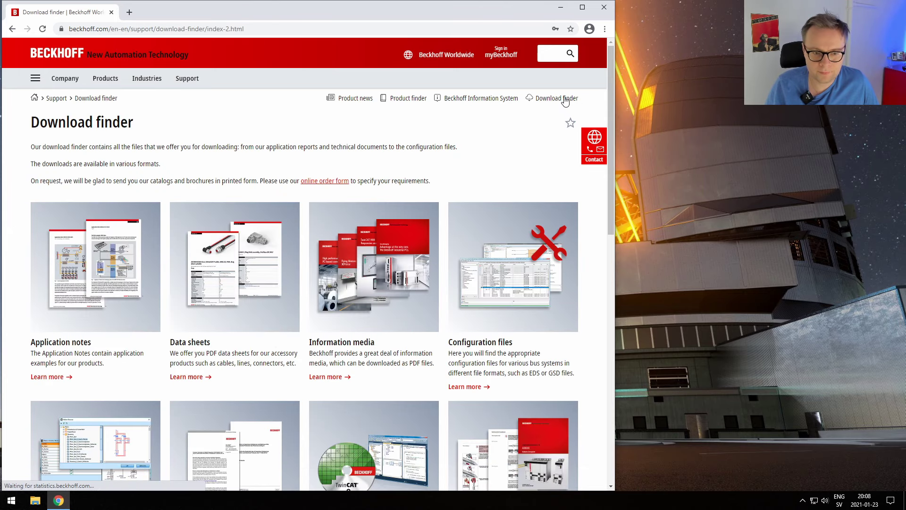
pyautogui.scroll(-1, 460, 221)
pyautogui.scroll(-2, 460, 221)
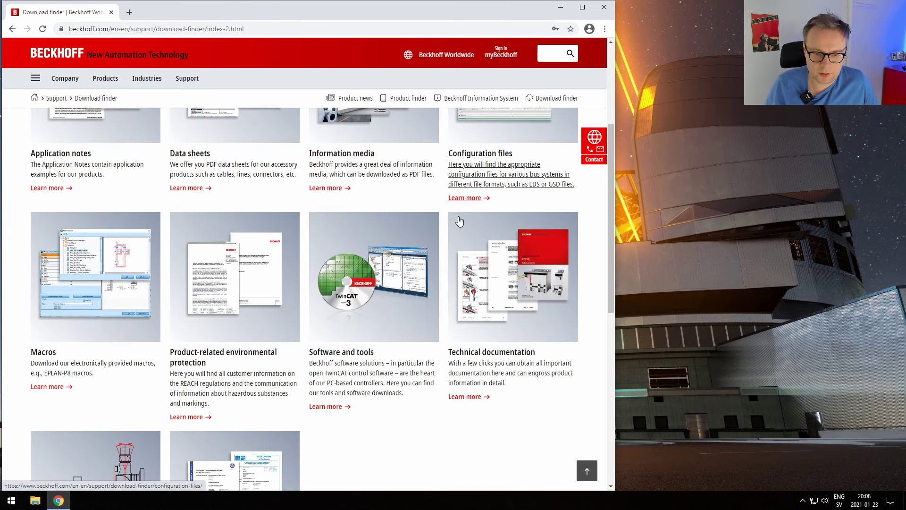
pyautogui.click(352, 332)
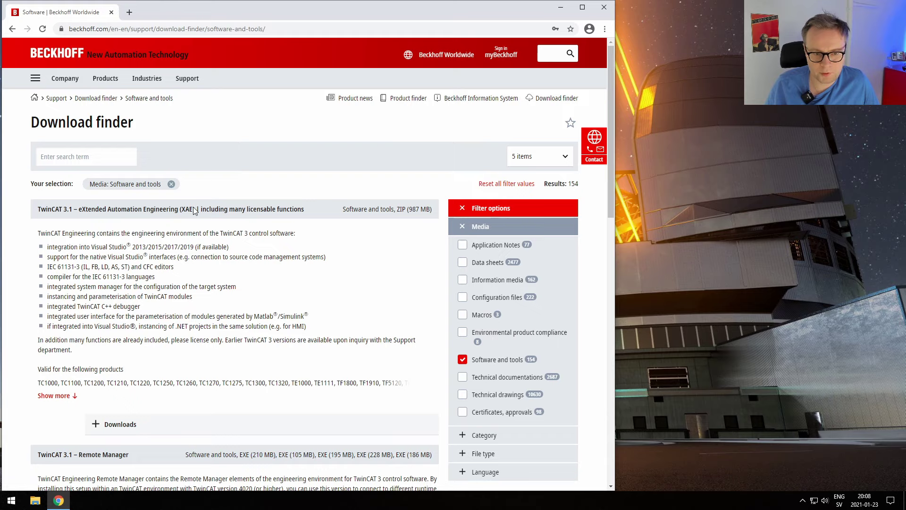
# Step: Search the software downloads for "xae" and expand the downloads of TwinCAT 3.1 – eXtended Automation Engineering (XAE)
pyautogui.click(101, 156)
pyautogui.write('xae')
pyautogui.press('Return')
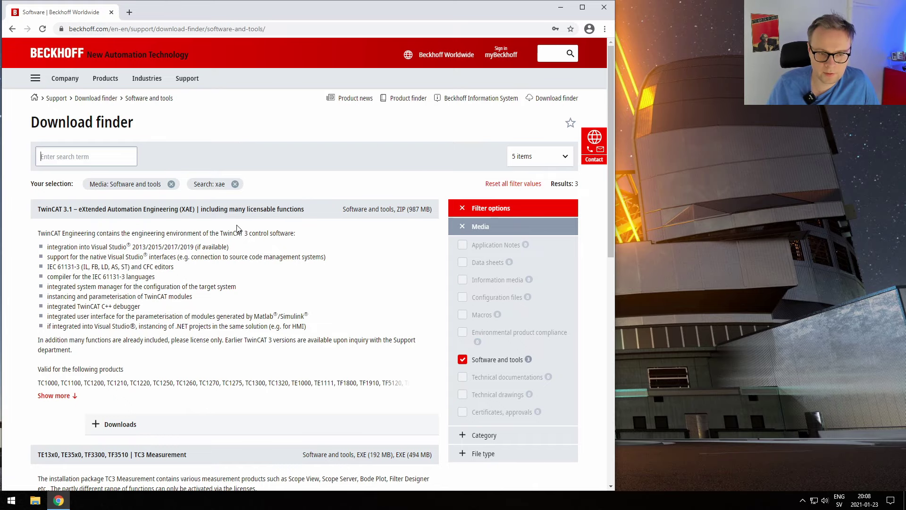
pyautogui.scroll(-1, 237, 228)
pyautogui.click(119, 376)
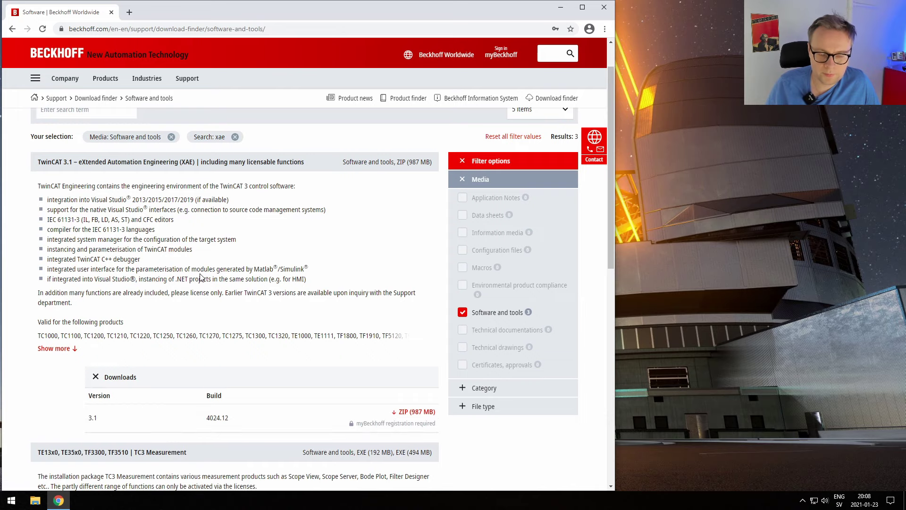
# Step: Request the TwinCAT 3.1 XAE build 4024.12 ZIP, log in to myBeckhoff with the saved credentials, and download it
pyautogui.scroll(-2, 201, 277)
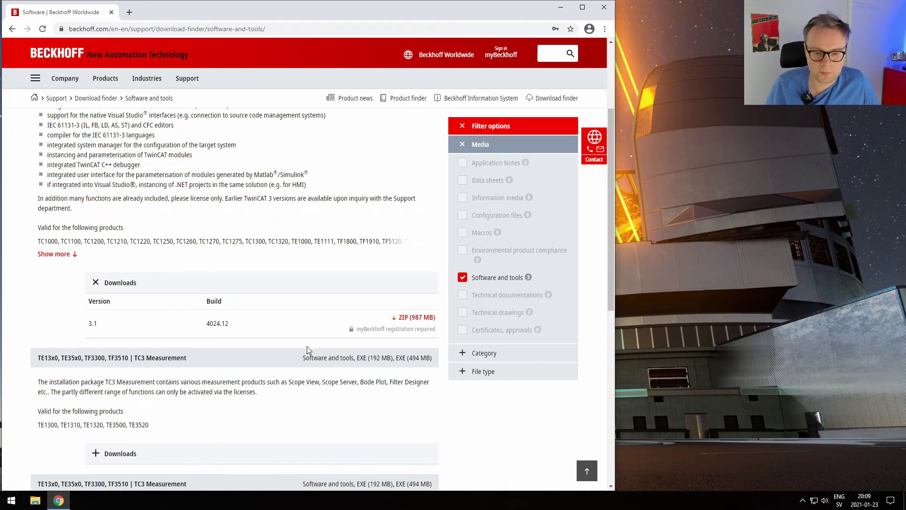
pyautogui.click(417, 318)
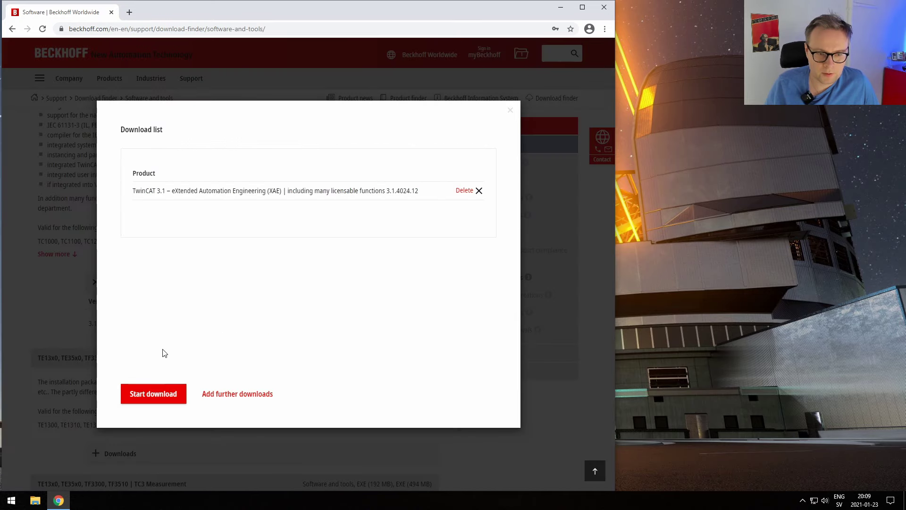
pyautogui.click(150, 396)
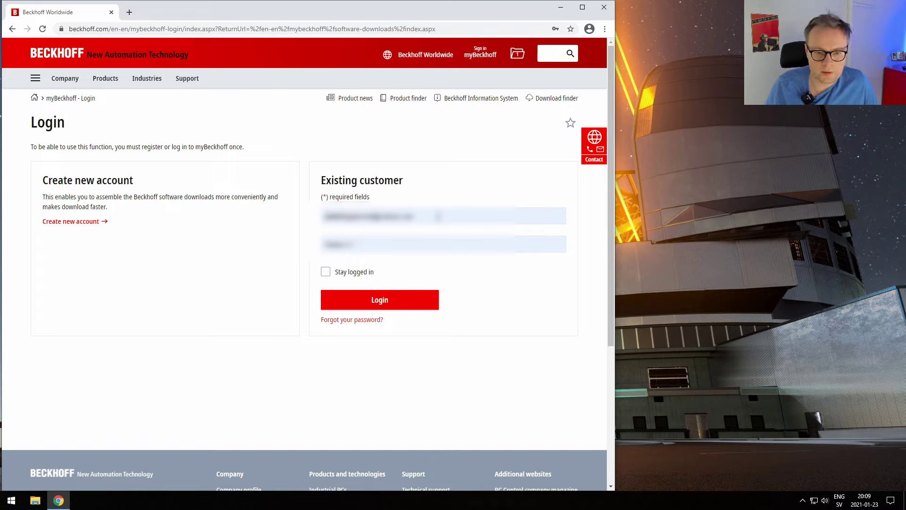
pyautogui.click(393, 300)
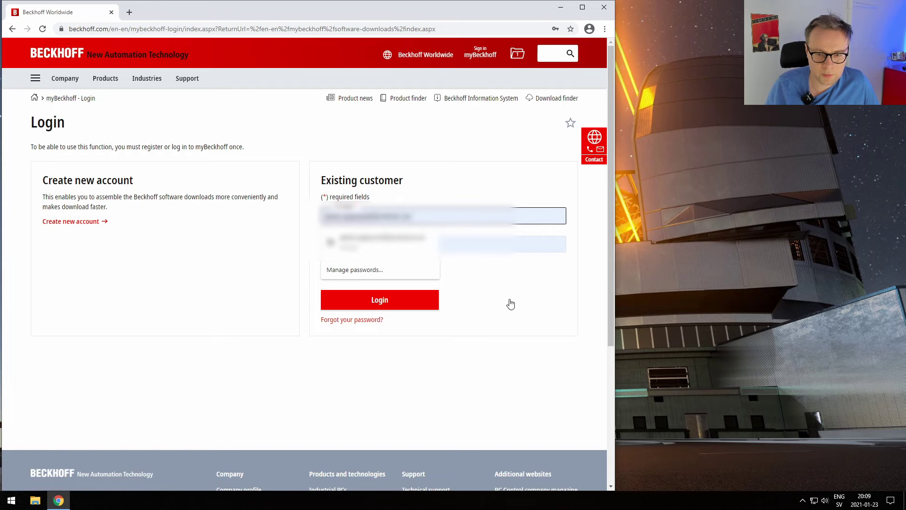
pyautogui.click(388, 301)
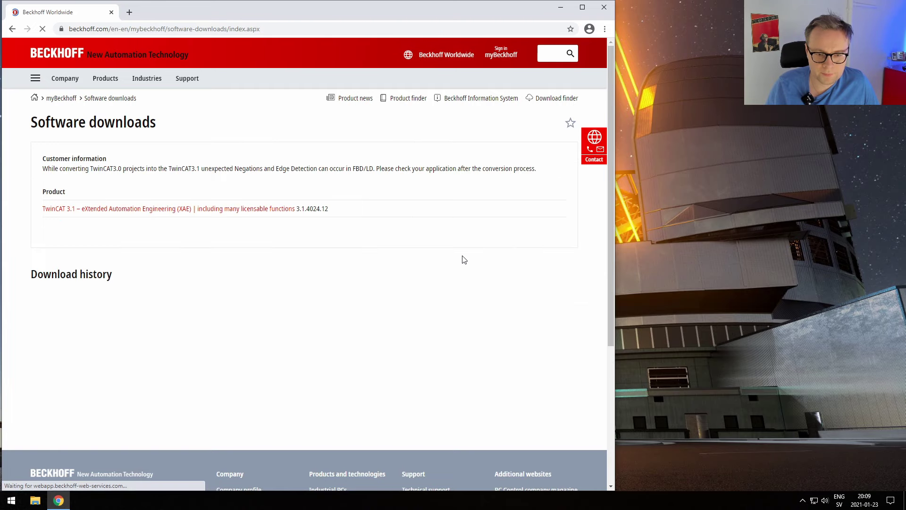
pyautogui.click(264, 212)
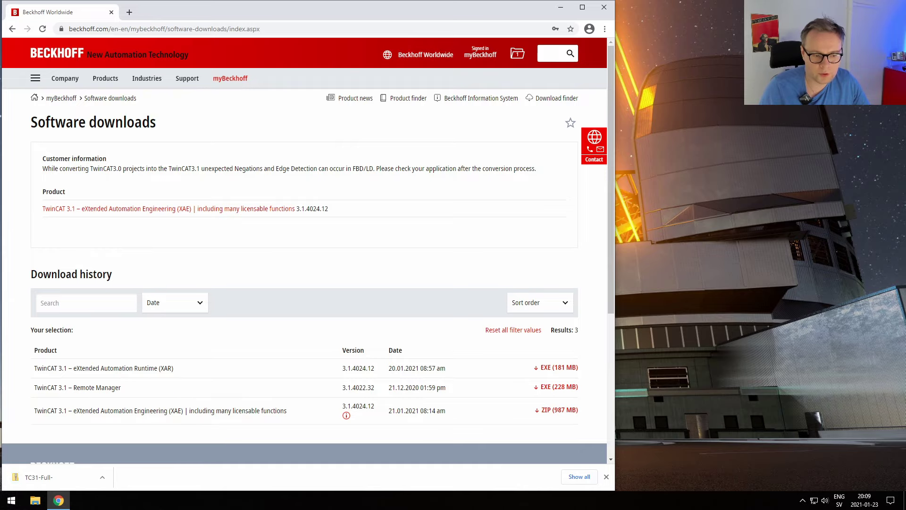
# Step: Check in the VM's installed programs which Visual Studio versions are available
pyautogui.click(12, 500)
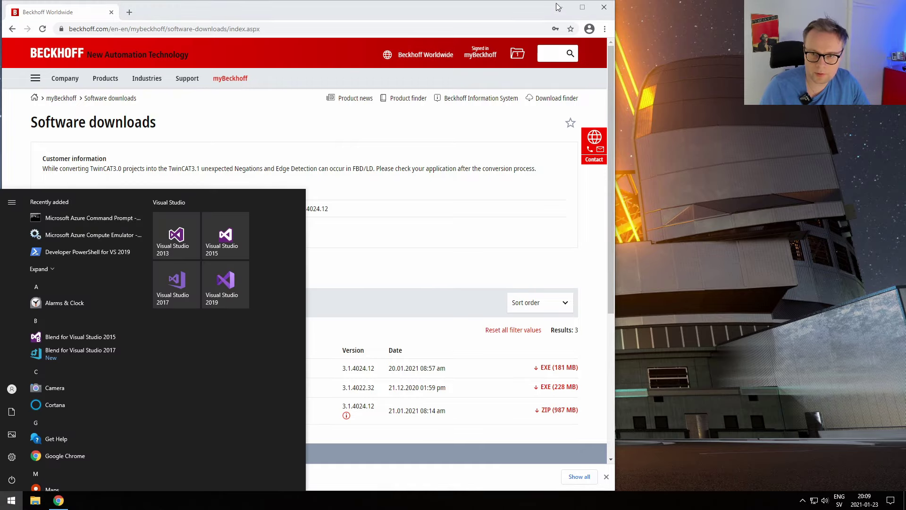
pyautogui.press('super+d')
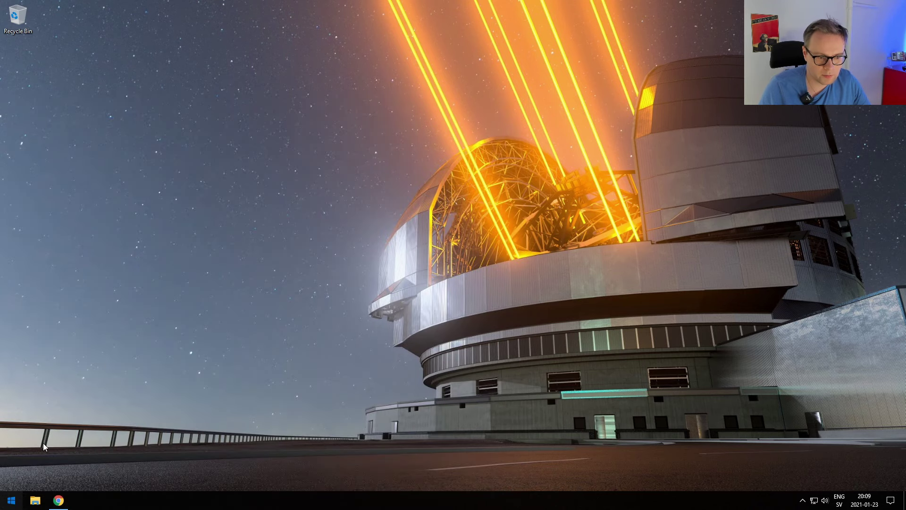
pyautogui.click(11, 501)
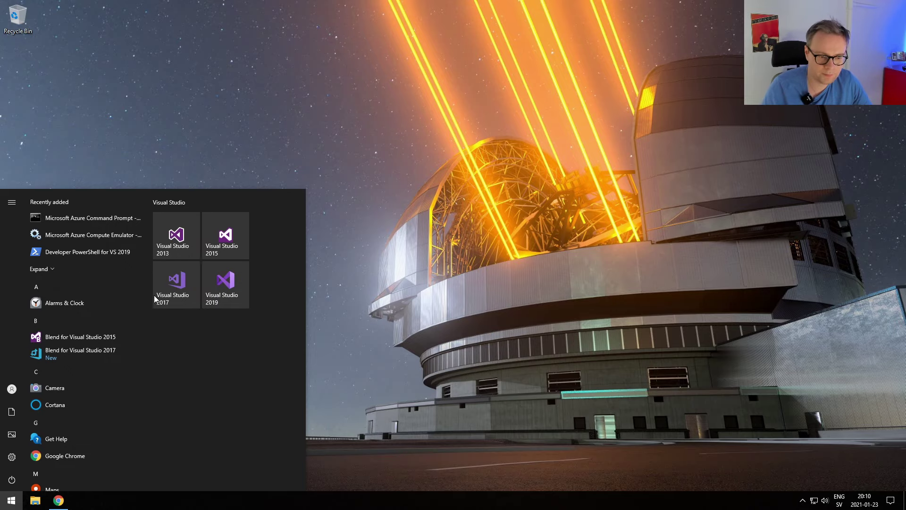
# Step: Return to Chrome, show the downloaded TC31-Full-Setup.3.1.4024.12 archive in its folder, and extract all of its contents there
pyautogui.click(63, 503)
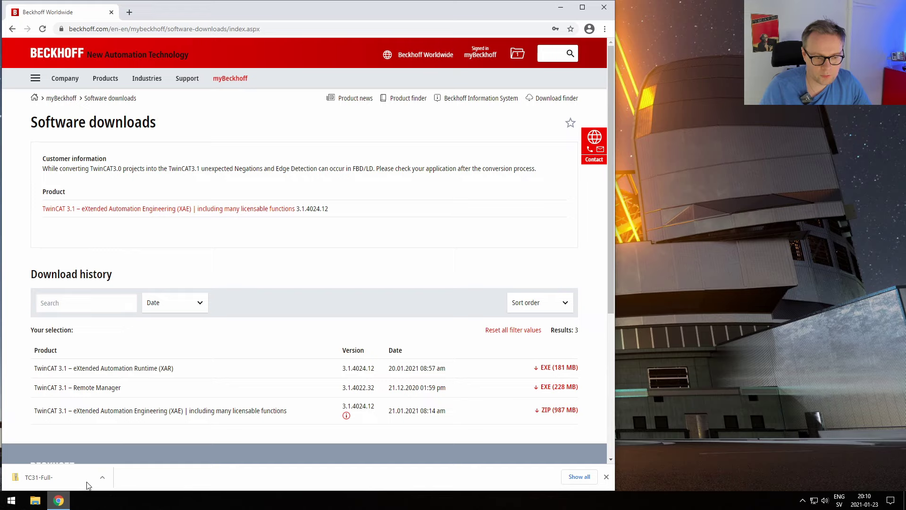
pyautogui.click(102, 478)
pyautogui.click(124, 447)
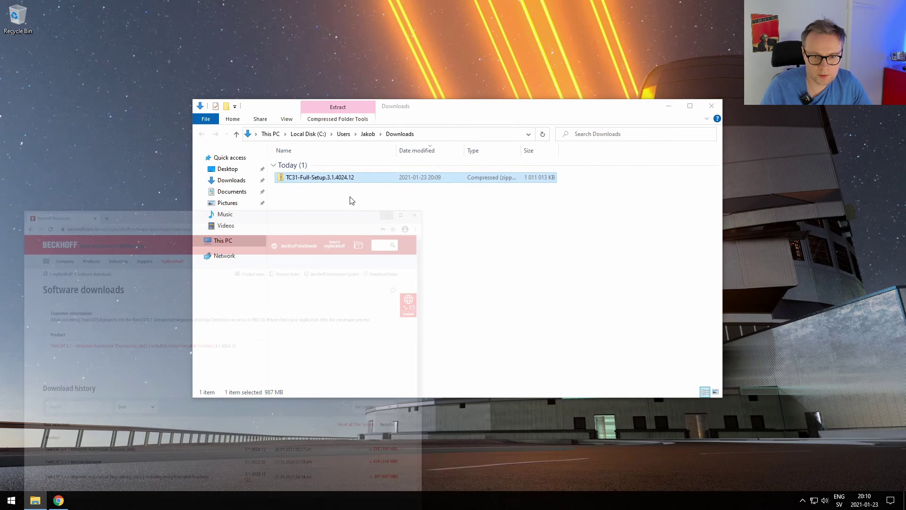
pyautogui.rightClick(351, 178)
pyautogui.click(376, 209)
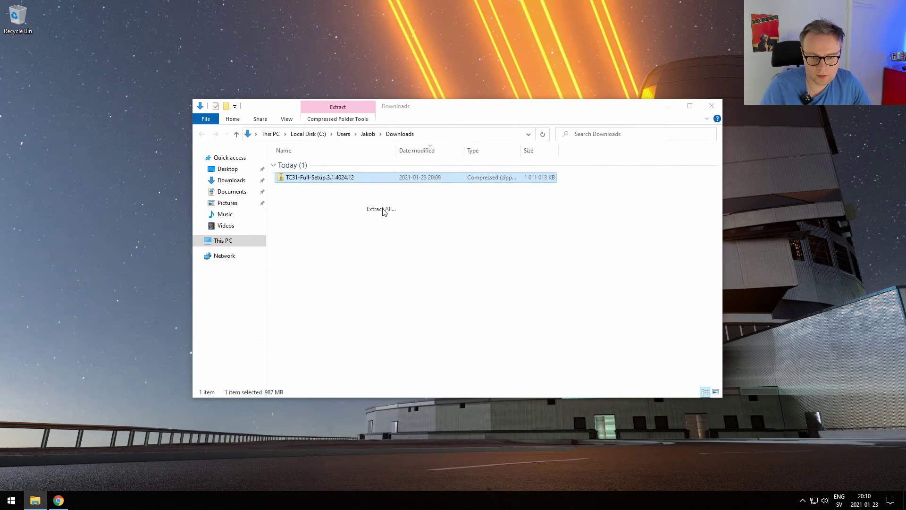
pyautogui.click(540, 342)
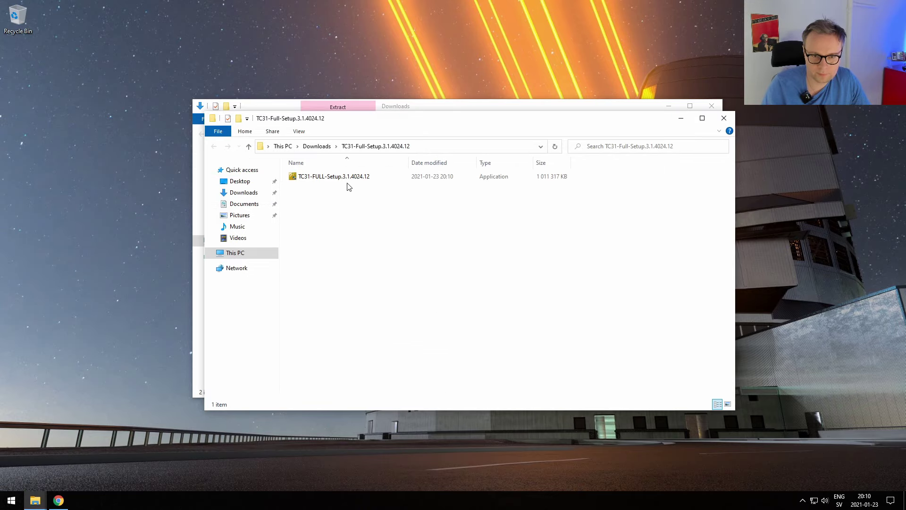
# Step: Run the extracted TC31-FULL-Setup.3.1.4024.12 installer, allow it to make changes to the device, and continue past its welcome page
pyautogui.doubleClick(333, 178)
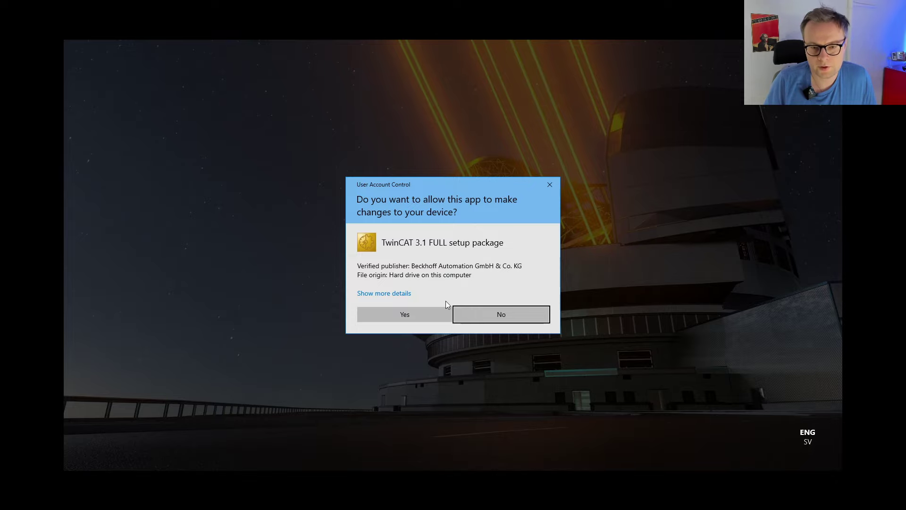
pyautogui.click(429, 317)
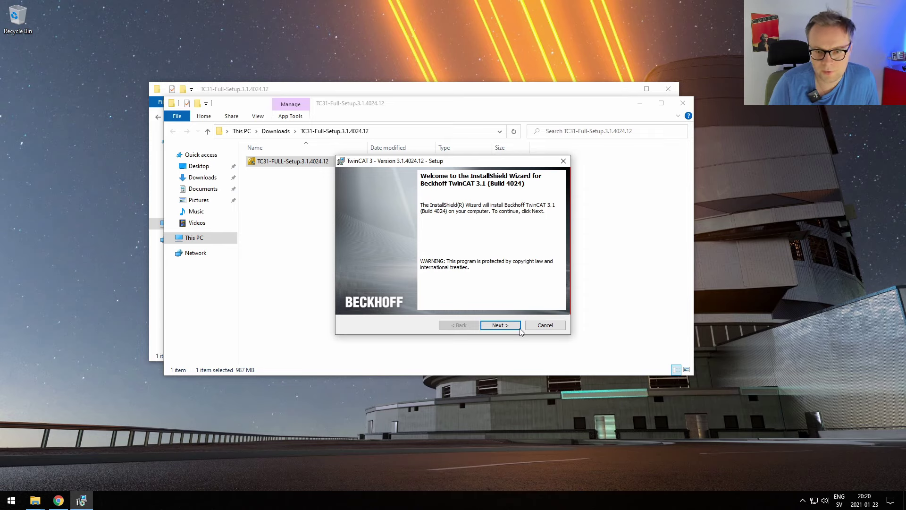
pyautogui.click(500, 326)
# Step: Accept the TwinCAT license agreement, reading through to its end, and agree to install the third-party Git for Windows Minimal
pyautogui.click(386, 290)
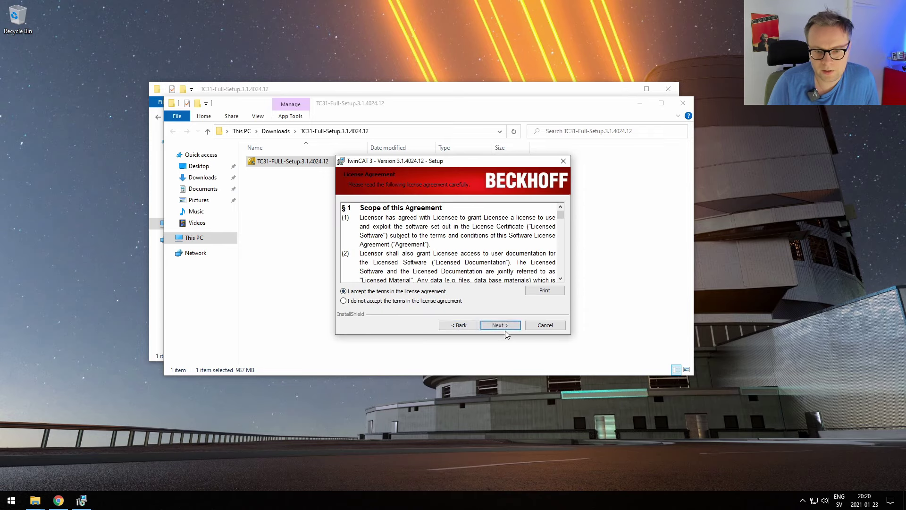
pyautogui.click(503, 325)
pyautogui.click(460, 325)
pyautogui.scroll(-2, 553, 227)
pyautogui.moveTo(559, 218); pyautogui.dragTo(560, 277)
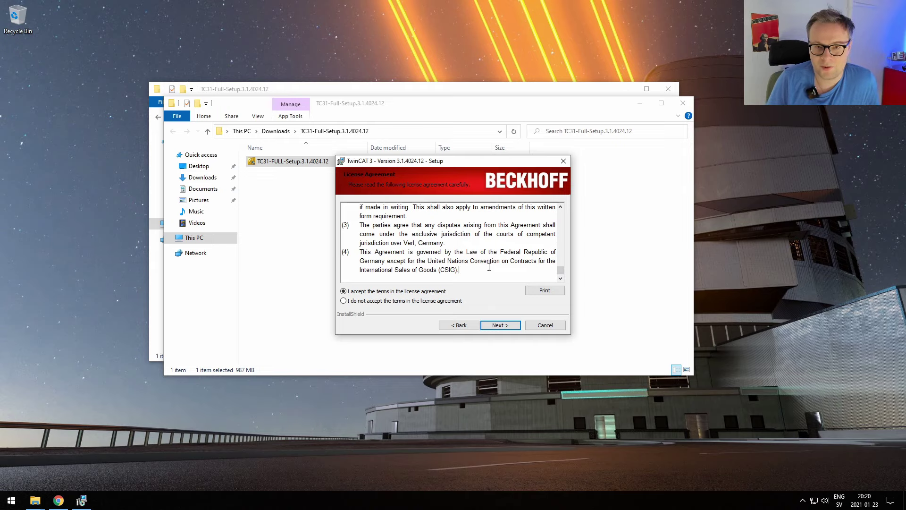
pyautogui.click(508, 327)
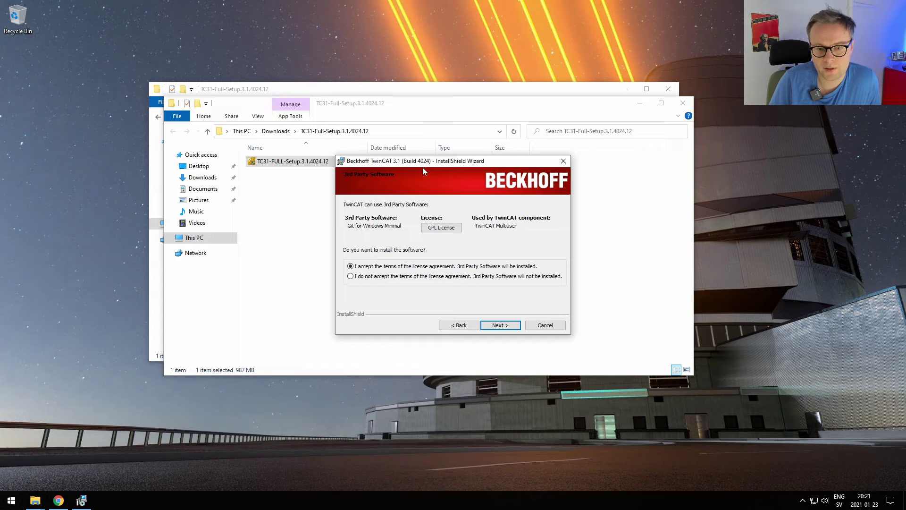
pyautogui.click(501, 325)
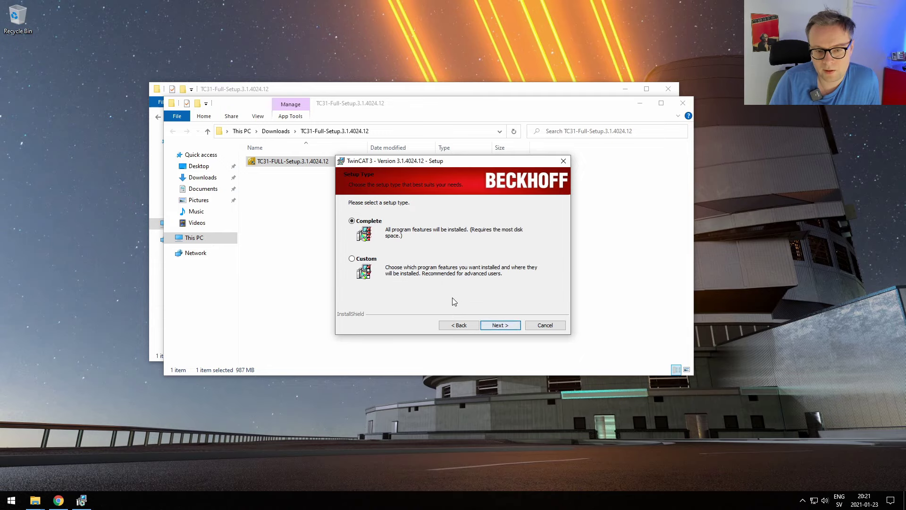
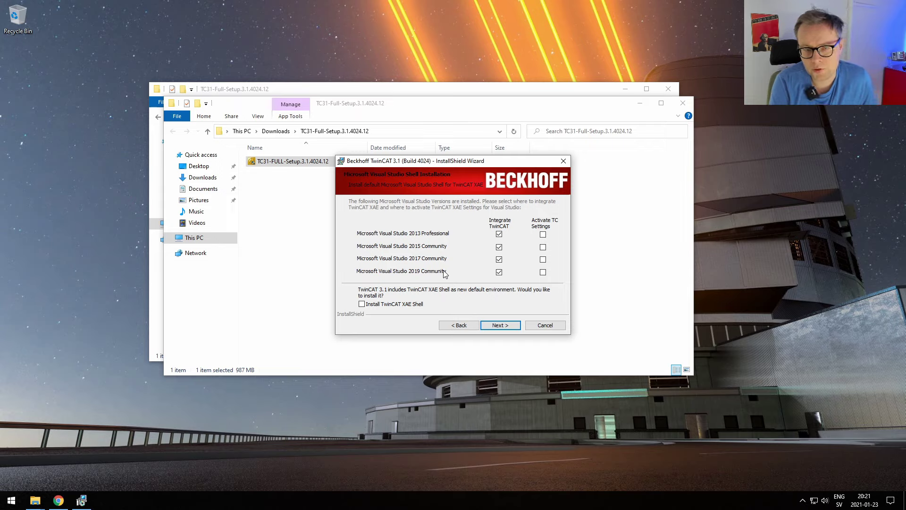
# Step: Activate the TwinCAT settings for Visual Studio 2013 Professional and the 2015, 2017 and 2019 Community editions
pyautogui.click(543, 235)
pyautogui.click(543, 247)
pyautogui.click(543, 259)
pyautogui.click(543, 272)
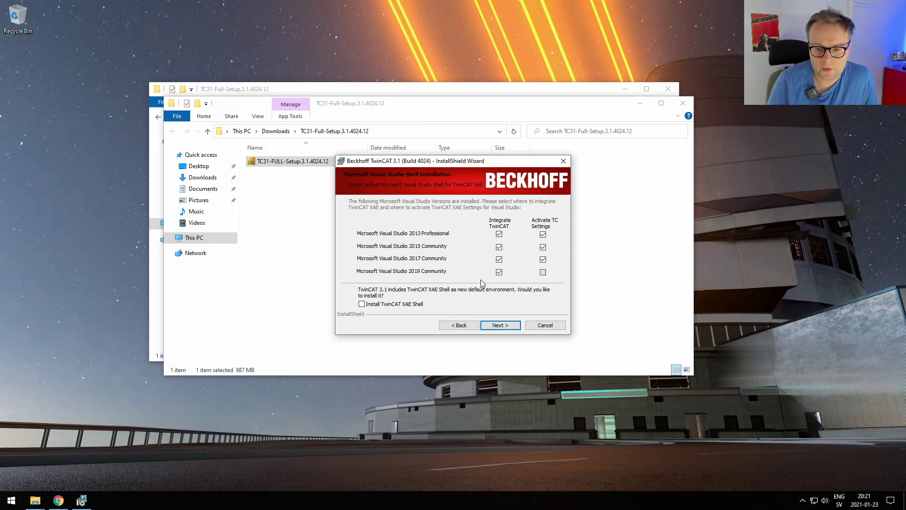
pyautogui.click(499, 234)
pyautogui.click(499, 247)
pyautogui.click(498, 234)
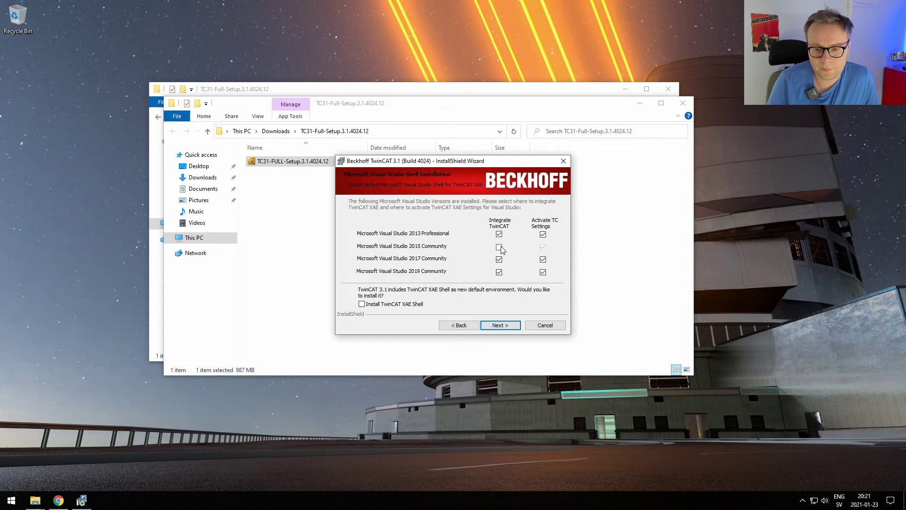
pyautogui.click(499, 247)
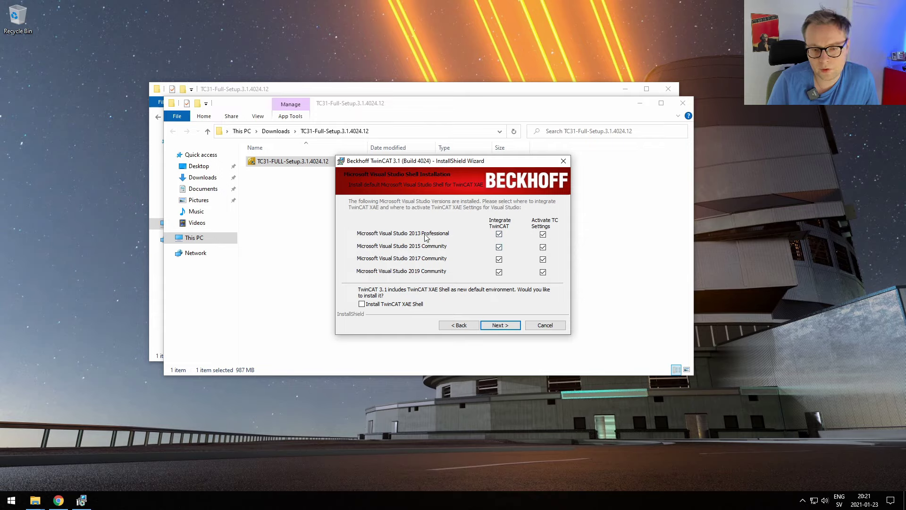
# Step: Include the TwinCAT XAE Shell in the installation and continue past the Visual Studio 2017 settings, keeping Visual Studio Installer set to run after restart
pyautogui.click(384, 306)
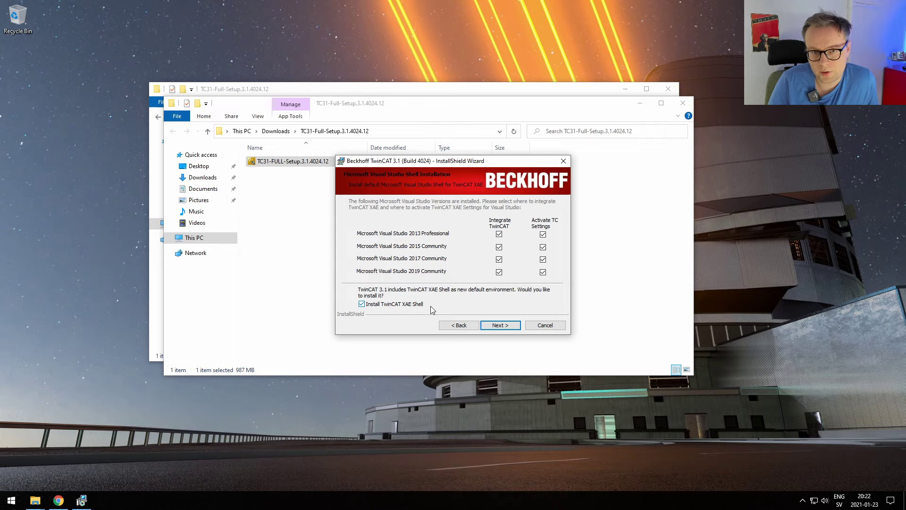
pyautogui.click(502, 325)
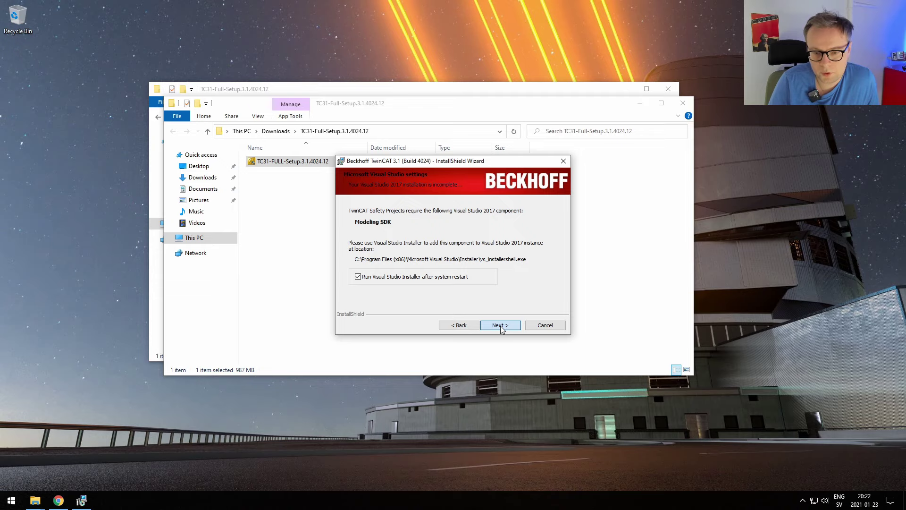
pyautogui.click(501, 325)
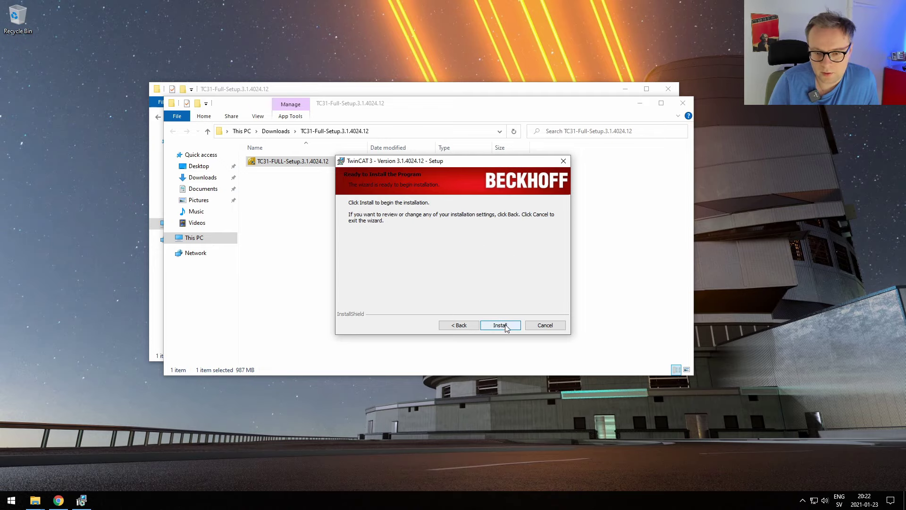
# Step: Install TwinCAT 3 version 3.1.4024.12, finish the setup wizard without showing the installer log, and restart the system
pyautogui.click(501, 325)
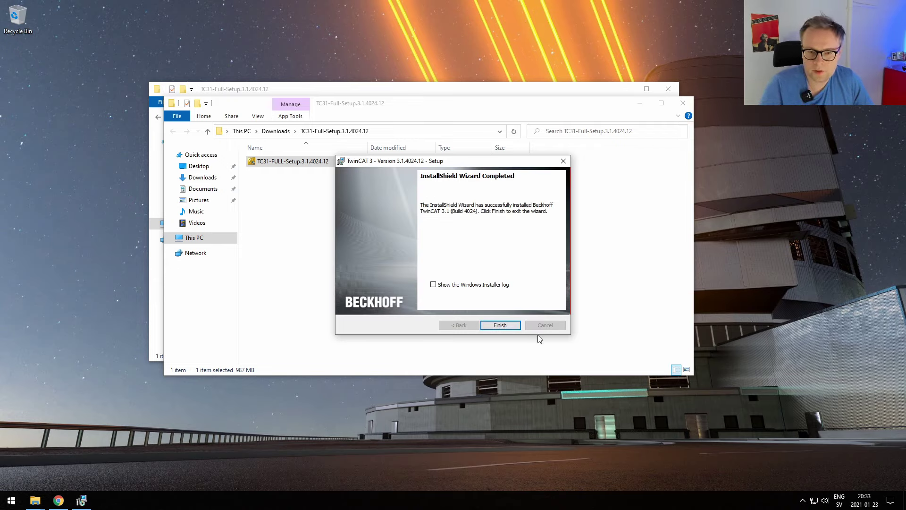
pyautogui.click(509, 328)
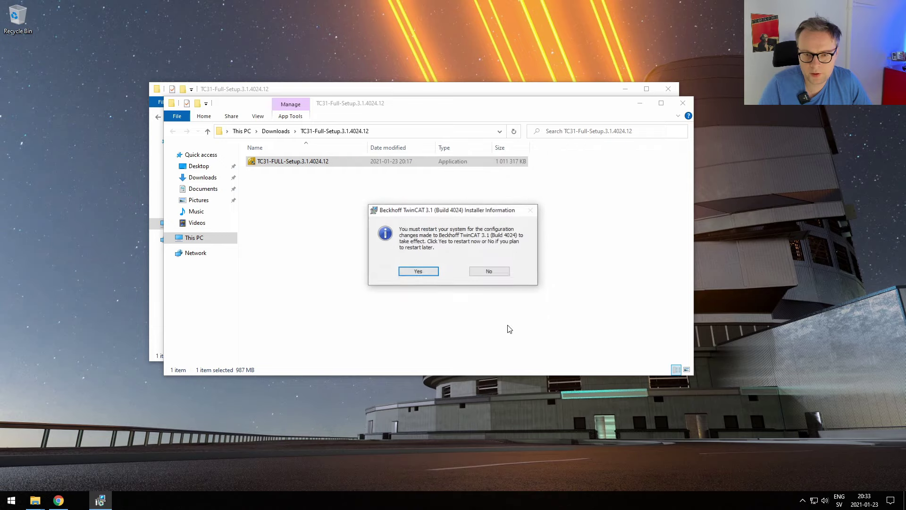
pyautogui.click(418, 271)
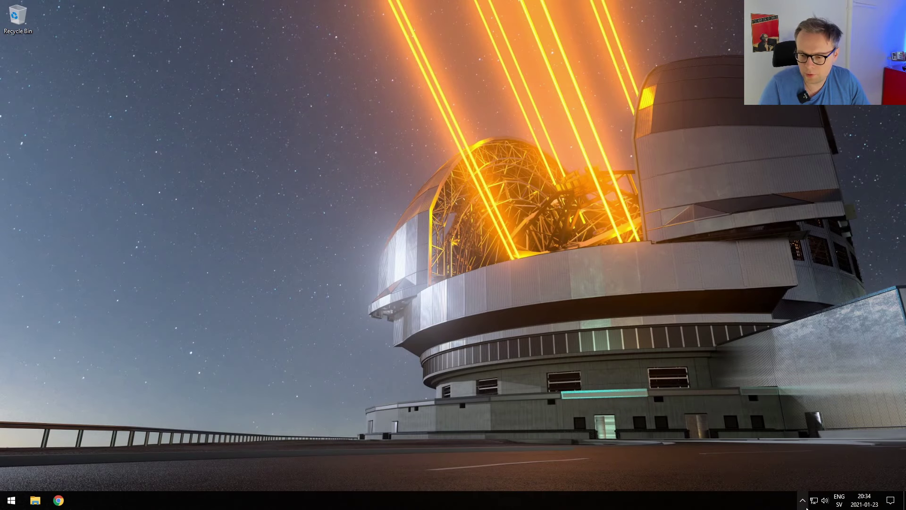
# Step: Launch TwinCAT XAE (VS 2019) from the TwinCAT system tray icon
pyautogui.click(803, 502)
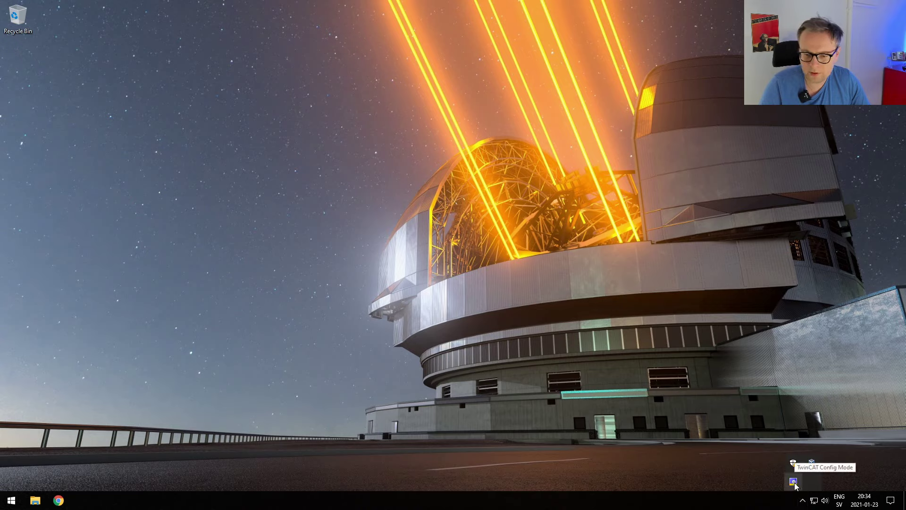
pyautogui.rightClick(793, 482)
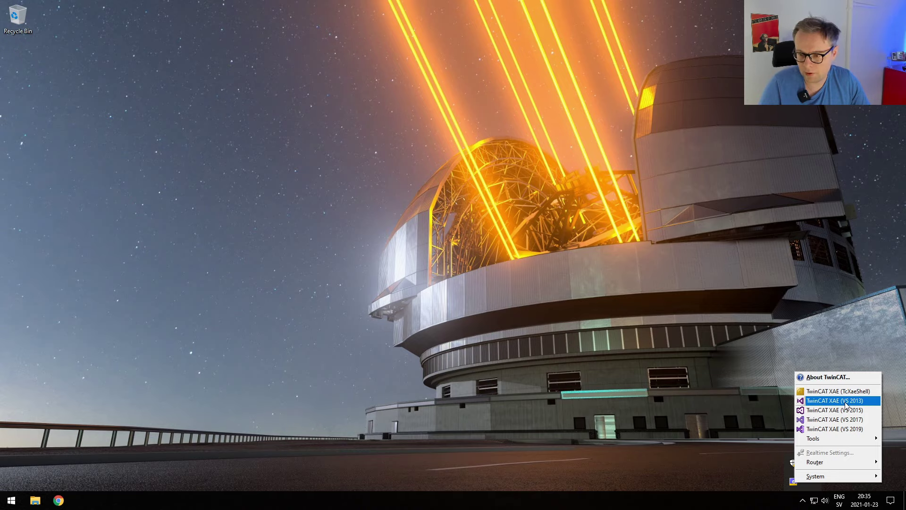
pyautogui.click(858, 429)
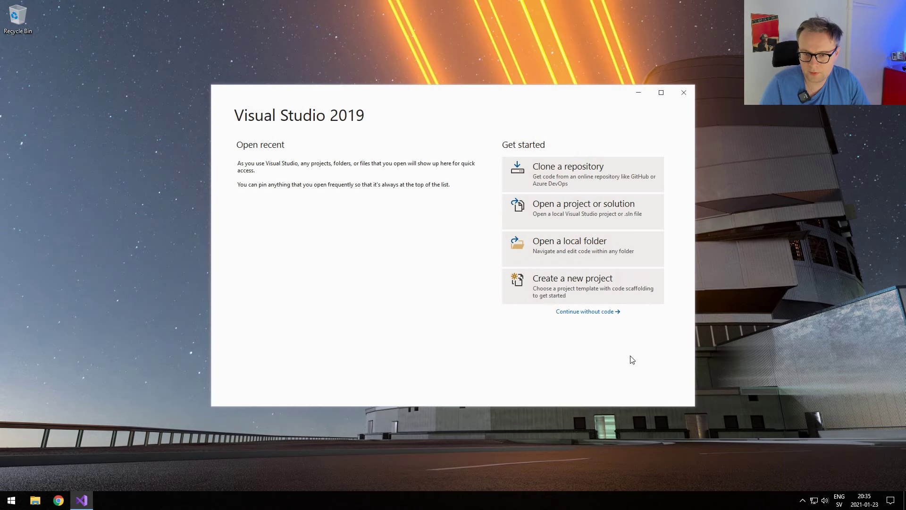
# Step: Start creating a new project, browse the available TwinCAT templates, and select TwinCAT XAE Project (XML format)
pyautogui.click(584, 289)
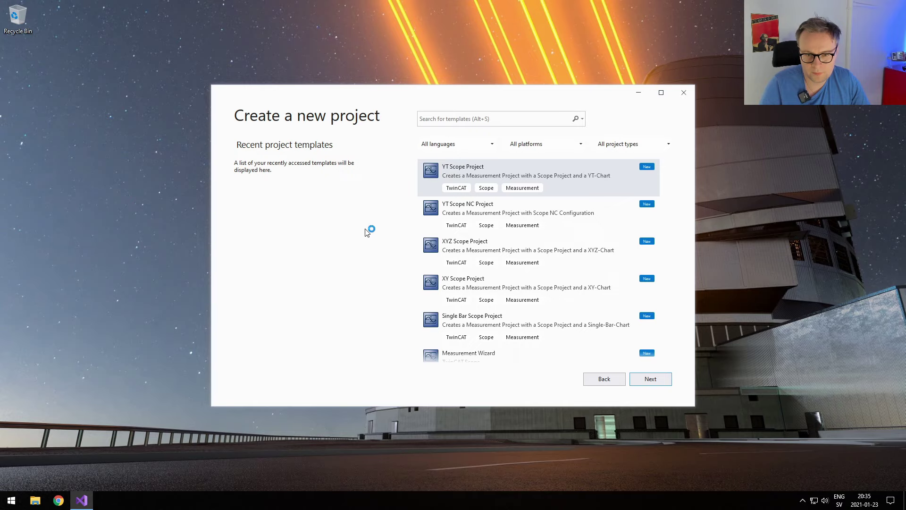
pyautogui.scroll(-2, 502, 267)
pyautogui.scroll(-7, 503, 267)
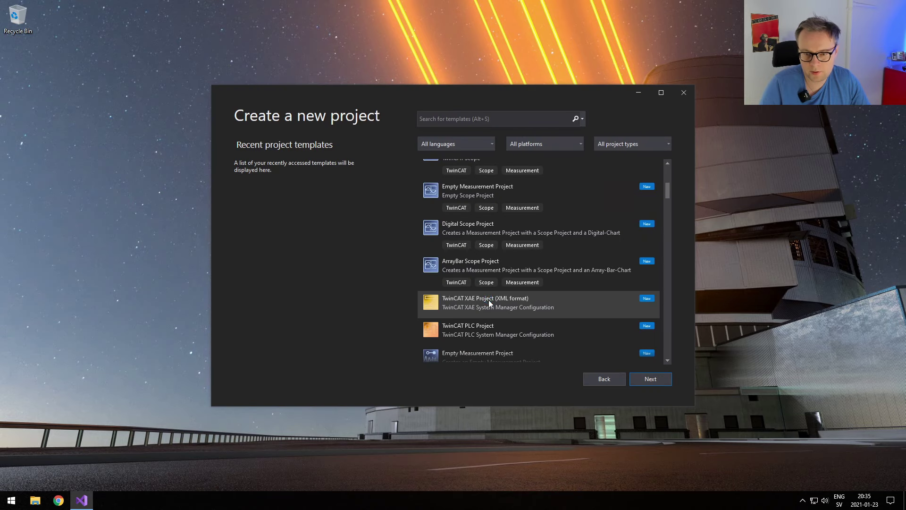
pyautogui.click(479, 310)
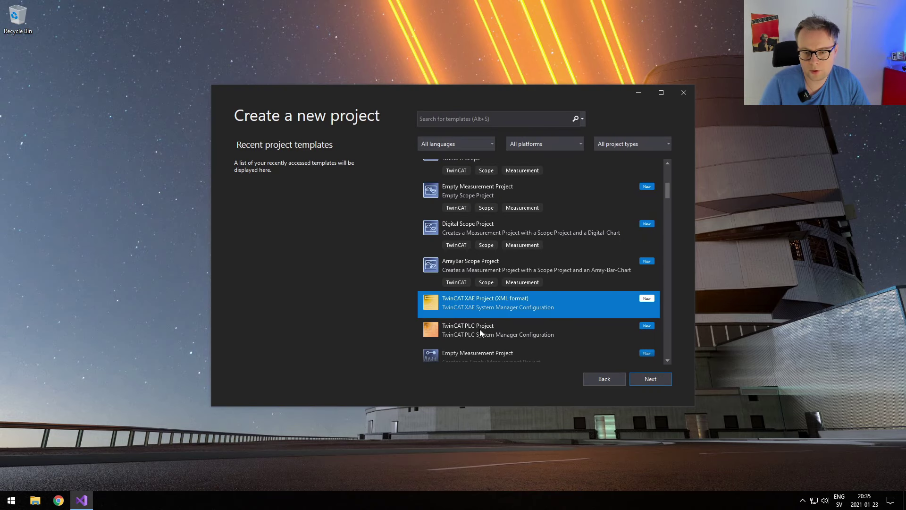
pyautogui.scroll(-2, 479, 329)
# Step: Launch TwinCAT XAE (TcXaeShell) from the TwinCAT system tray icon and minimize the Visual Studio 2019 window
pyautogui.rightClick(794, 481)
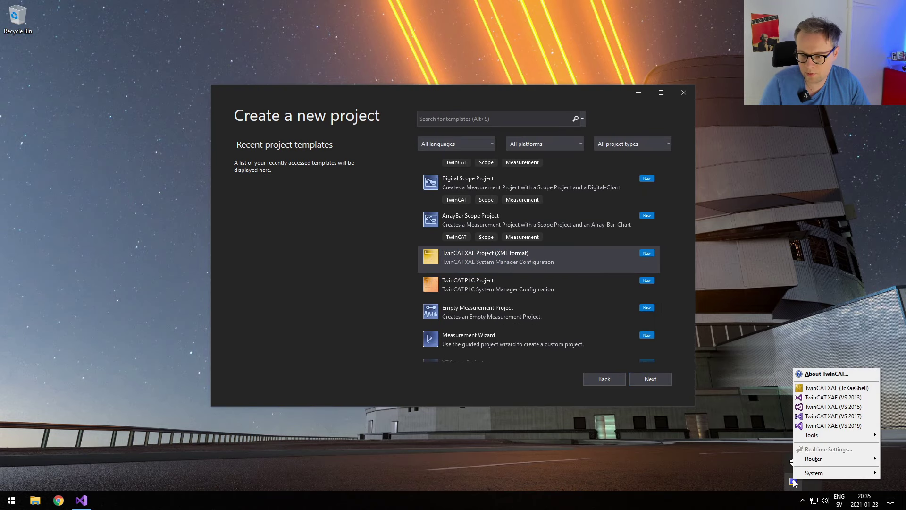
pyautogui.click(857, 391)
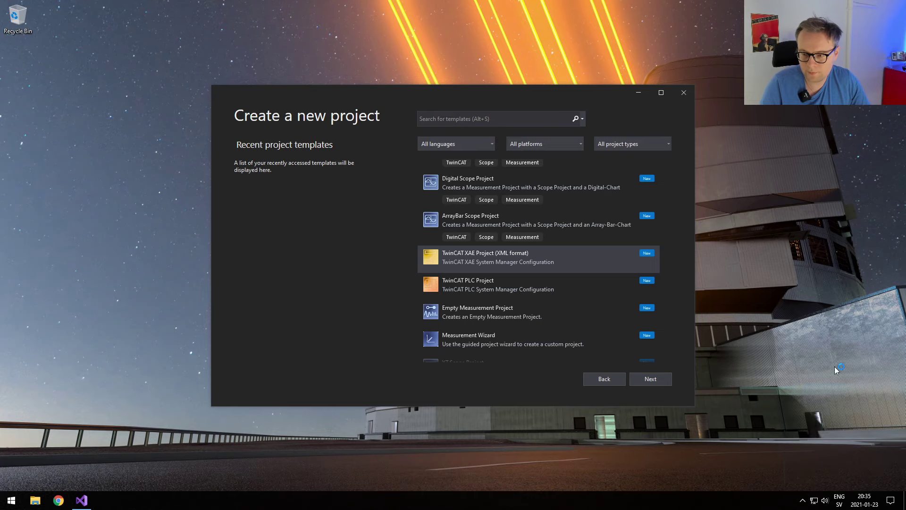
pyautogui.click(637, 93)
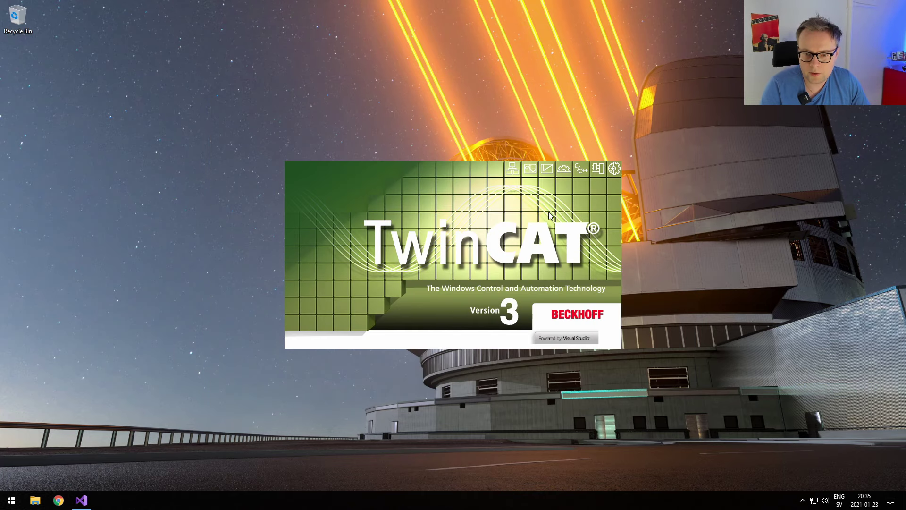